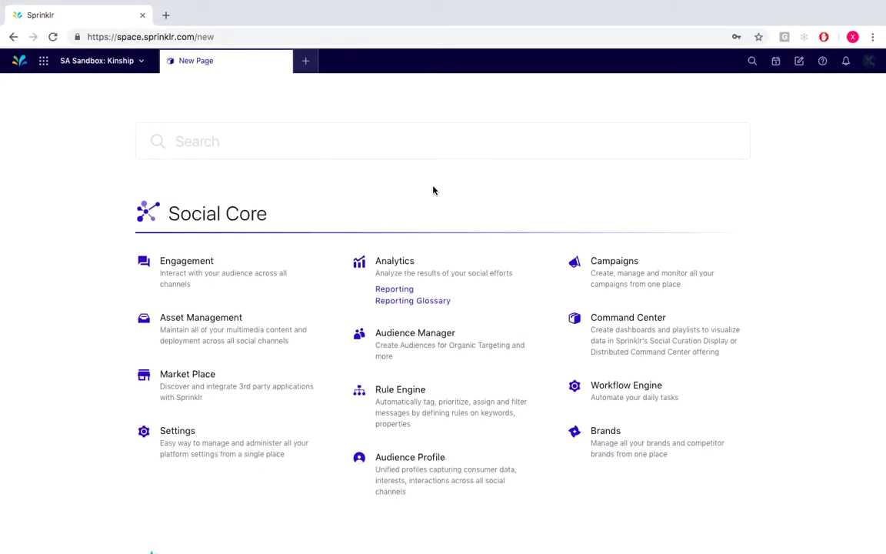
- Search the launcher for 'Settings' and open the Custom Fields settings page
click(375, 149)
text(Settings)
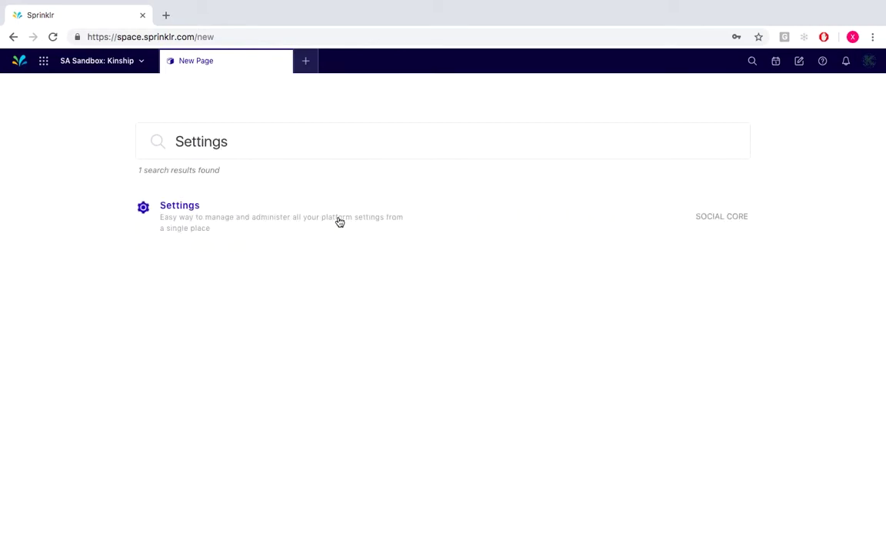
click(338, 222)
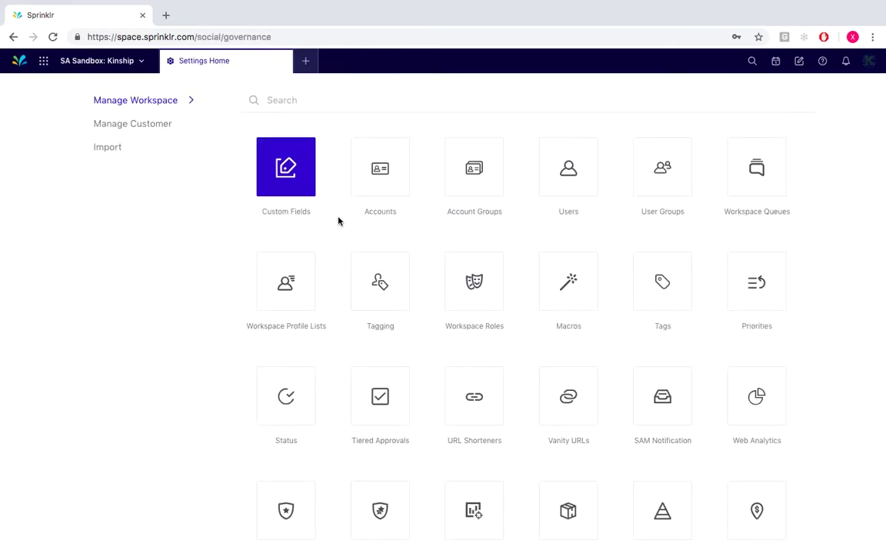
click(286, 168)
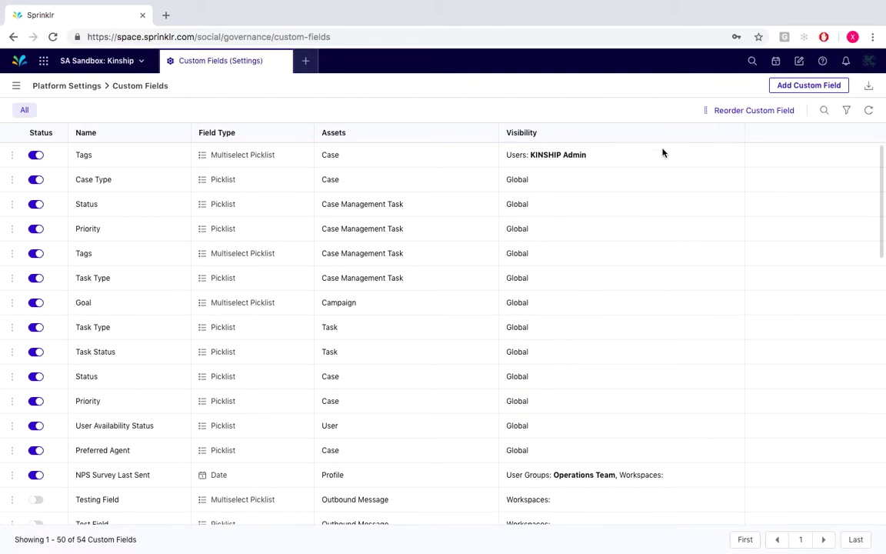
- Start a new Picklist custom field named 'Content Theme'
click(803, 88)
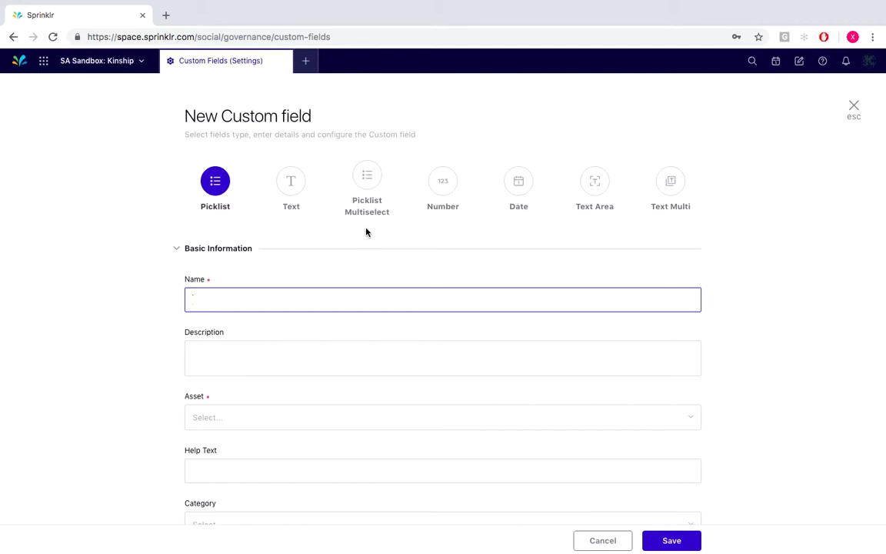
click(378, 263)
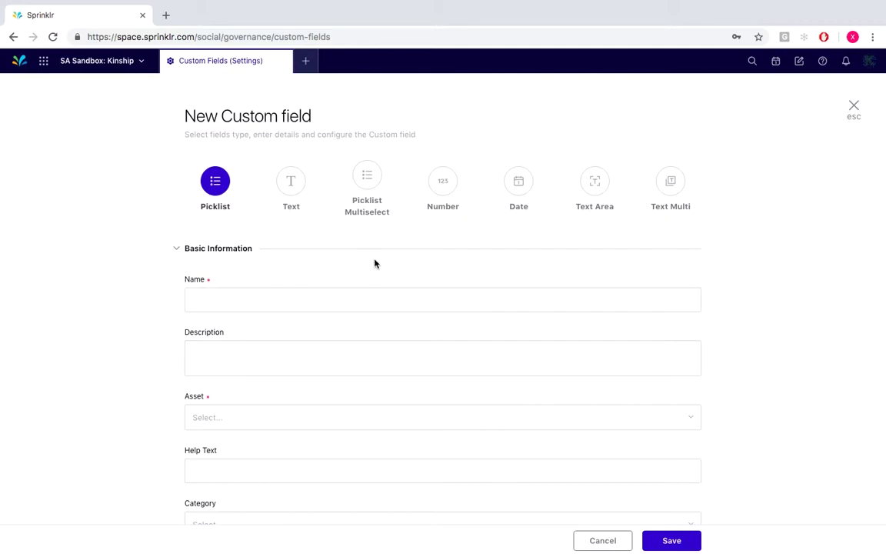
click(305, 299)
text(Content)
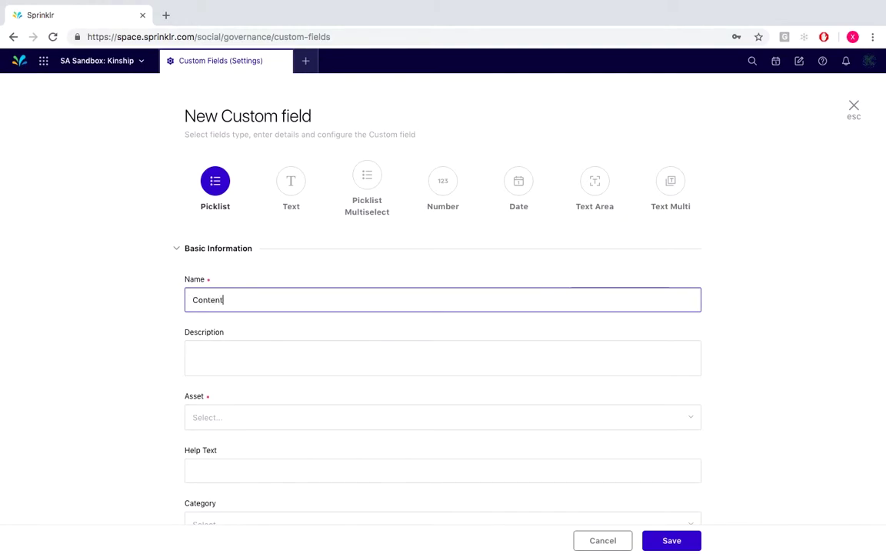
text( Theme)
scroll(316, 358, down, 1)
- Apply the Content Theme field to the Outbound Message asset
click(302, 332)
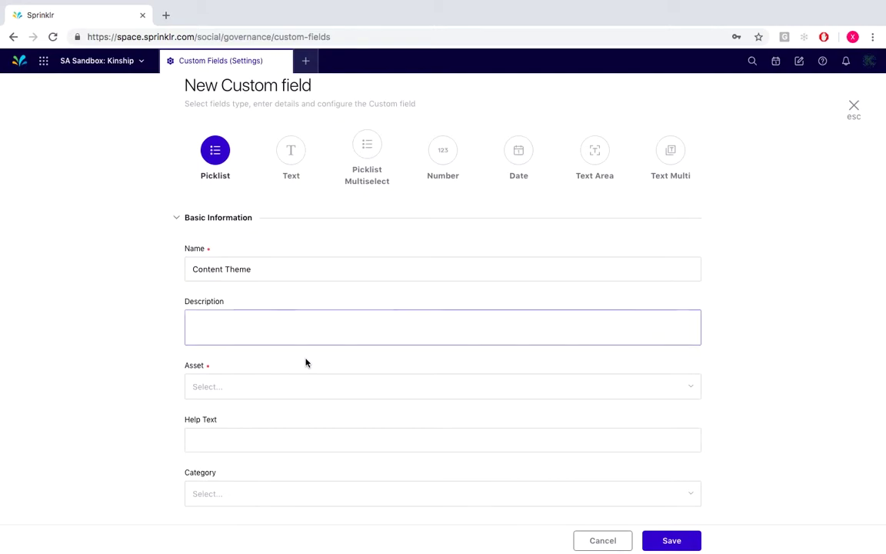
click(305, 363)
scroll(300, 346, down, 1)
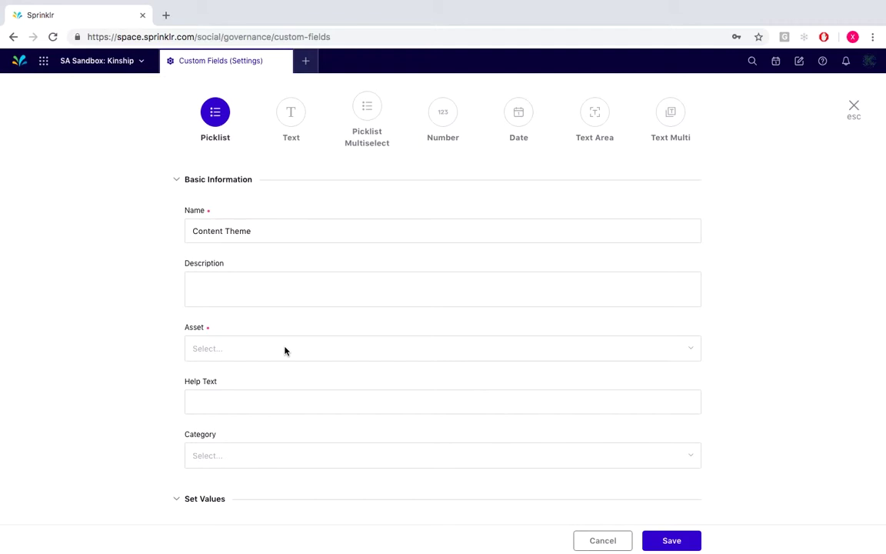
click(285, 348)
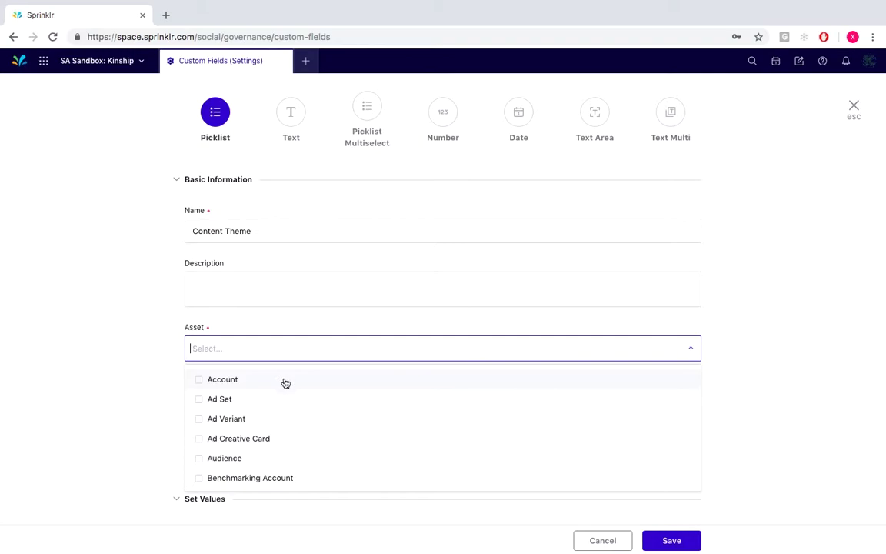
scroll(277, 415, down, 2)
scroll(275, 427, down, 5)
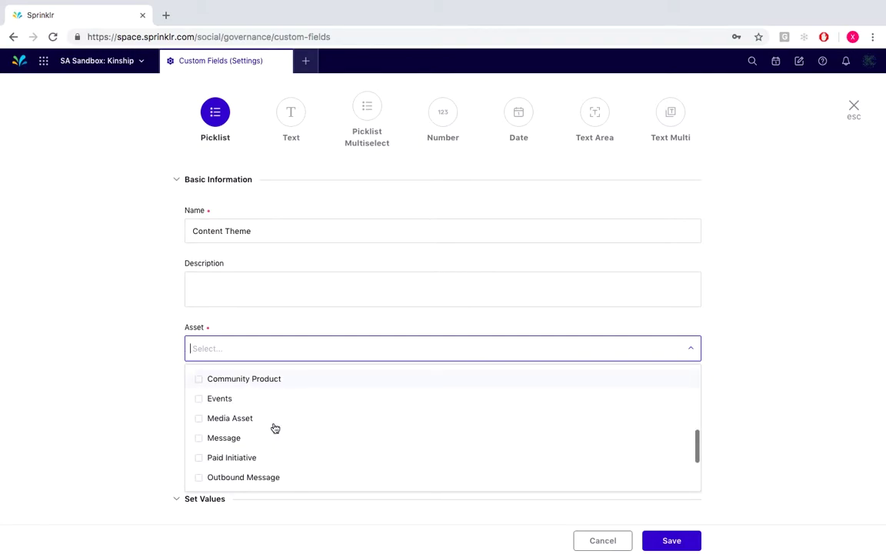
click(275, 425)
- Enter the first picklist values, Digital Transformation and Customer Experience
click(138, 411)
scroll(139, 413, down, 3)
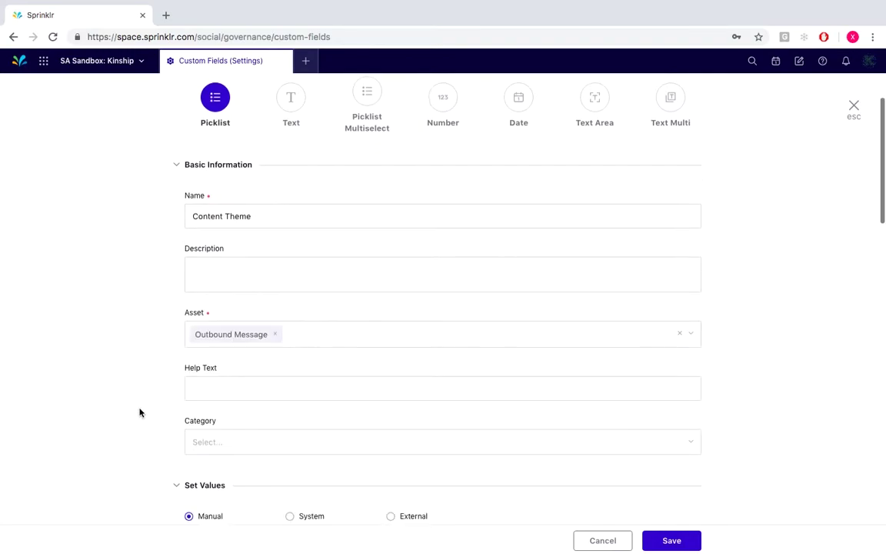
scroll(139, 413, down, 2)
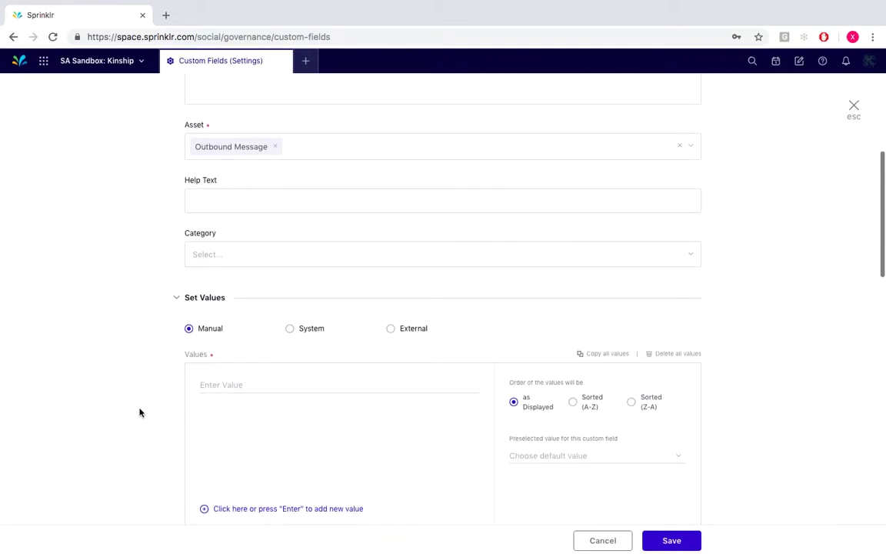
scroll(139, 412, down, 1)
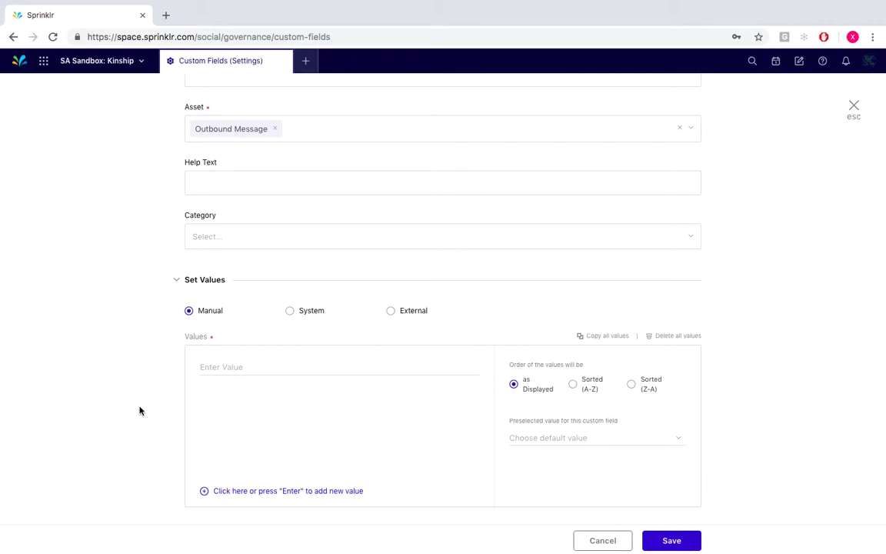
click(237, 366)
text(Digital T)
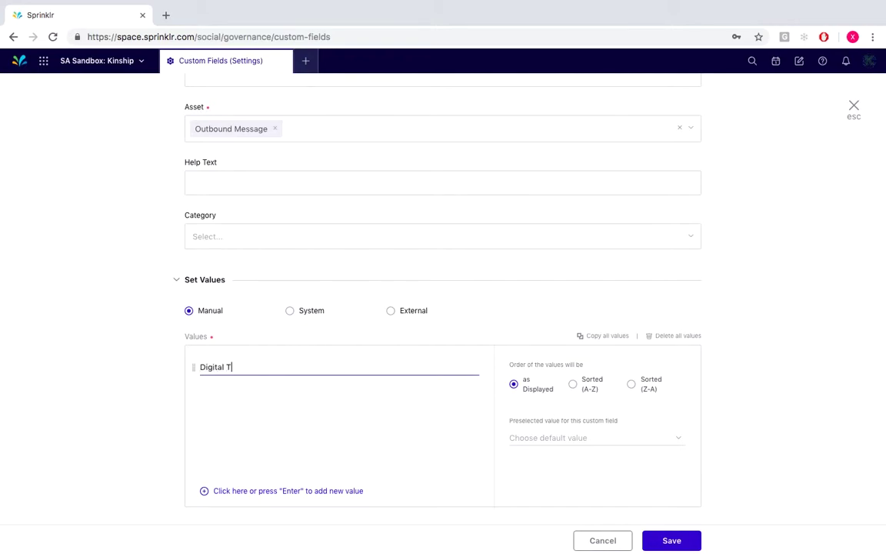
text(ransformation)
key(Return)
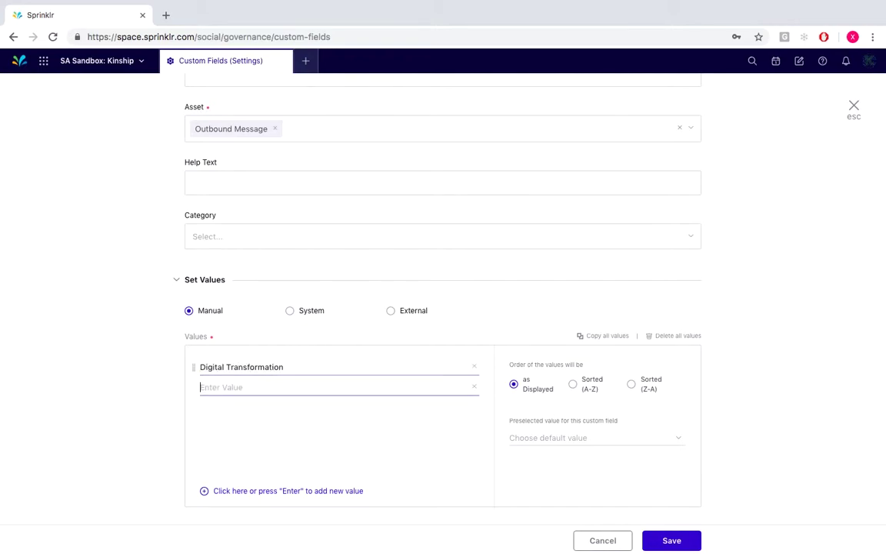
text(Customer Experience)
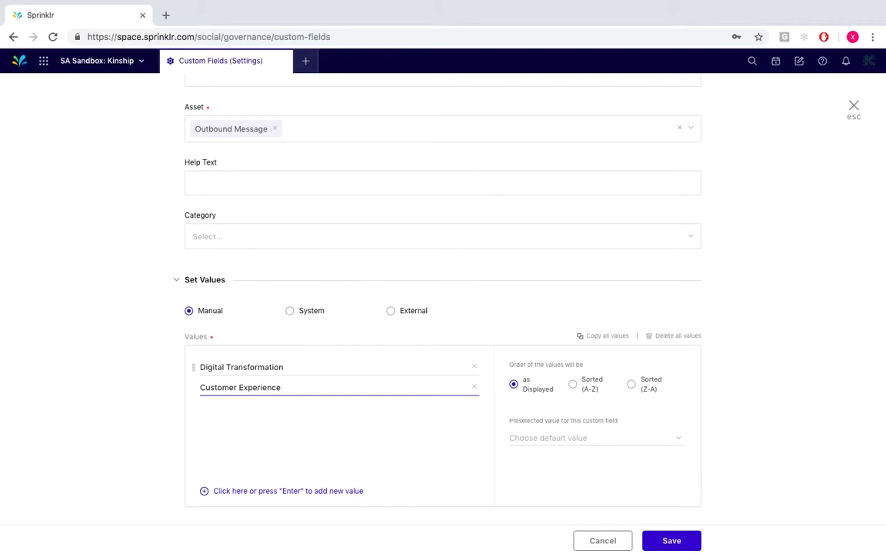
key(Return)
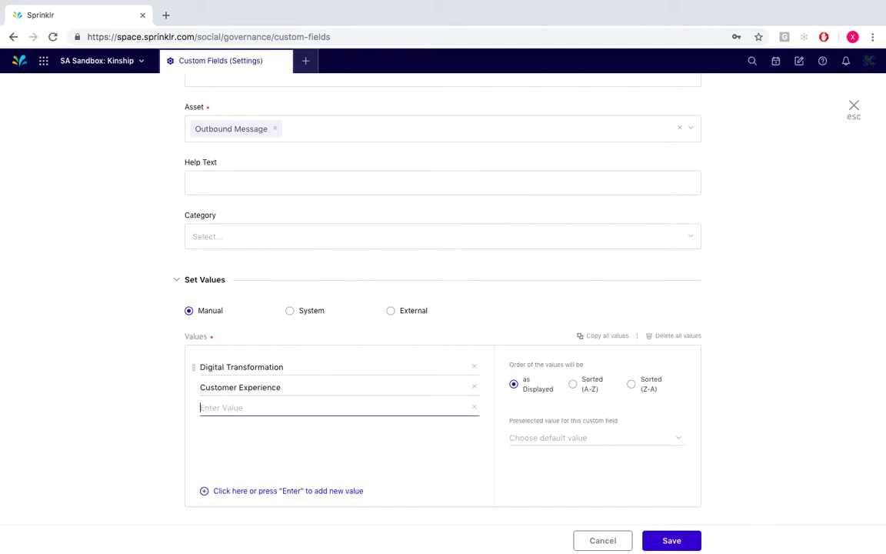
- Add Marketing, Social Media and Sprinklr as values and sort the list A–Z
text(Marketing)
key(Return)
text(Social )
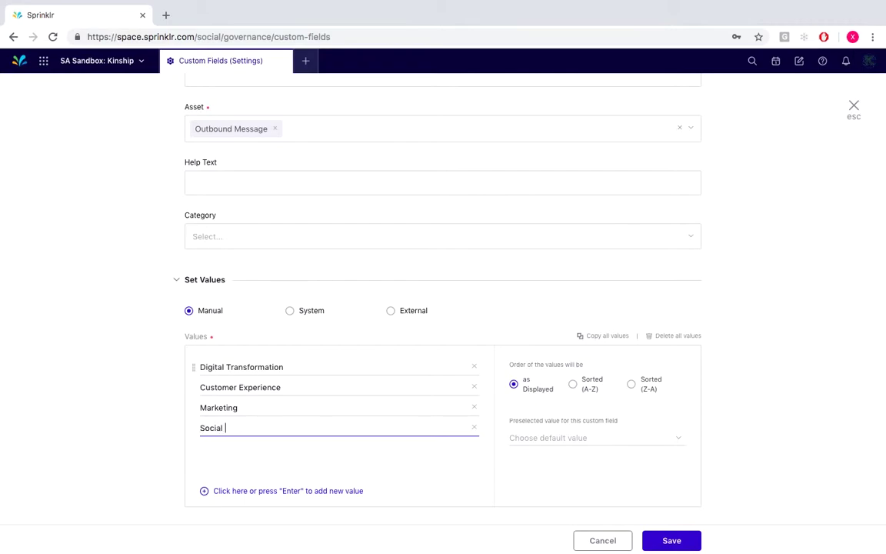
text(Media)
key(Return)
text(S)
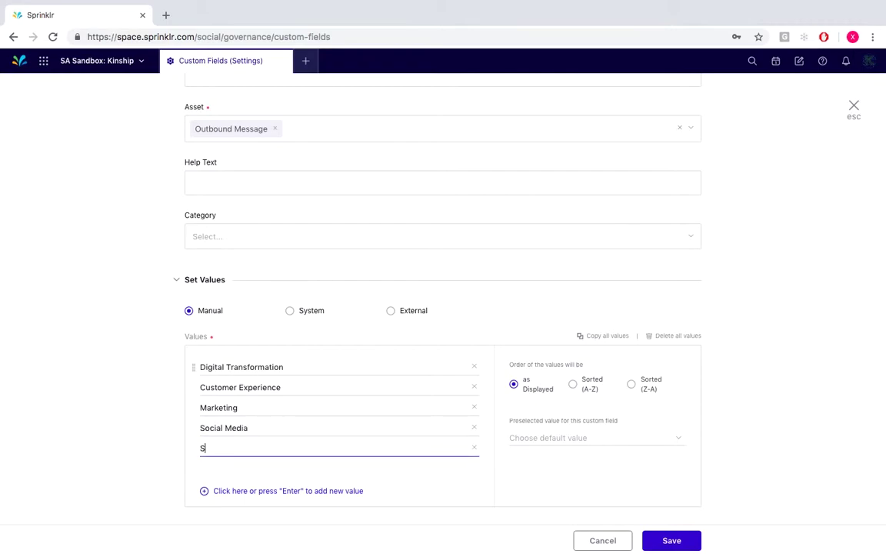
text(prinklr)
click(135, 389)
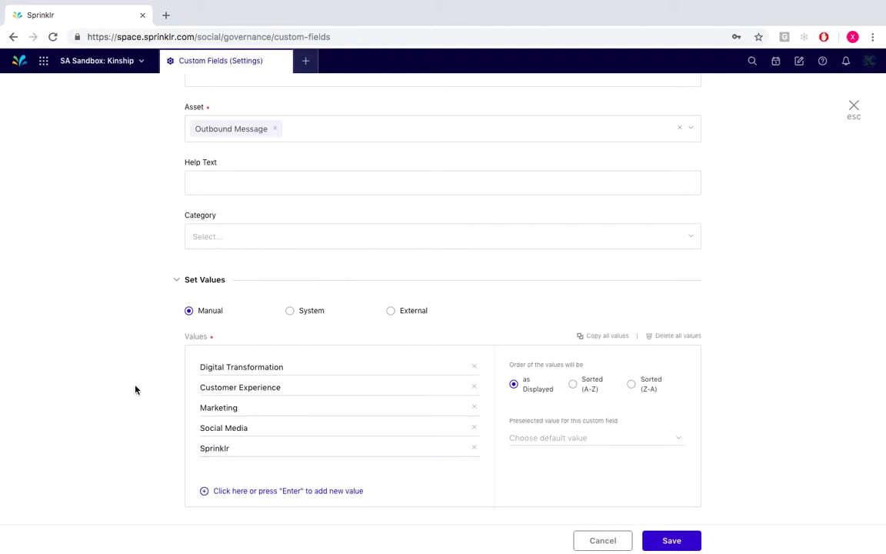
click(573, 386)
- Show Content Theme only when the Campaigns custom field equals Proactive (Publishing)
scroll(162, 350, down, 10)
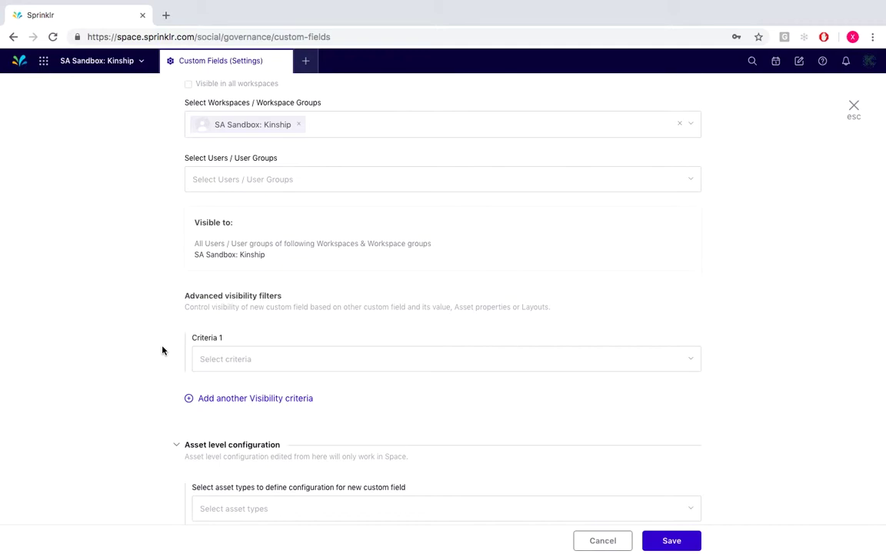
click(234, 358)
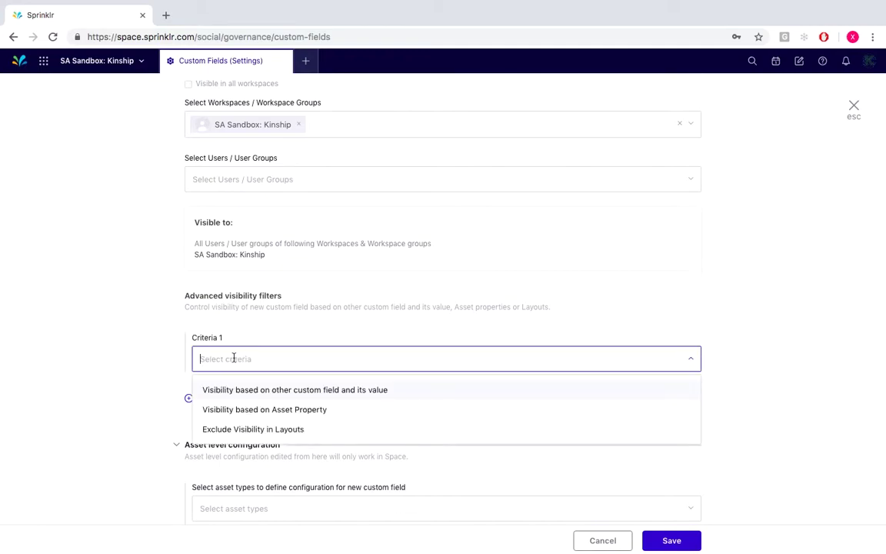
click(289, 390)
scroll(231, 397, down, 1)
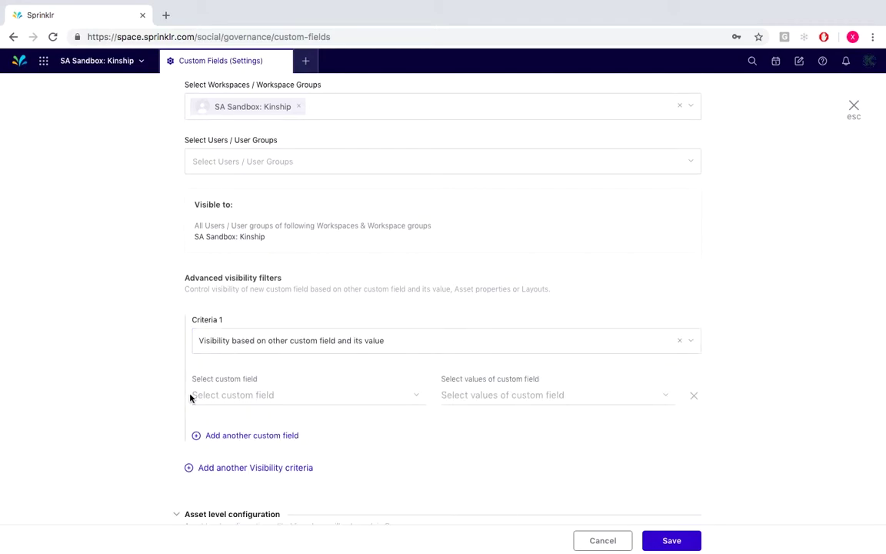
click(233, 395)
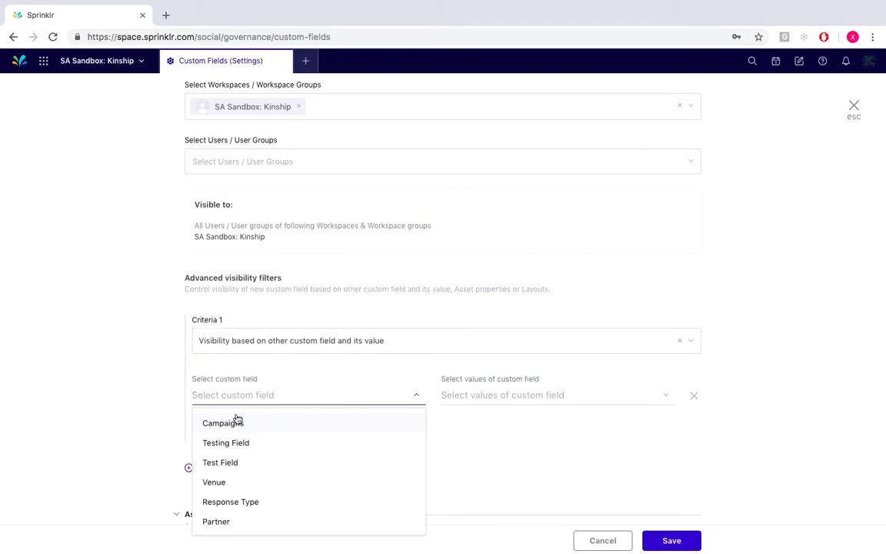
click(234, 423)
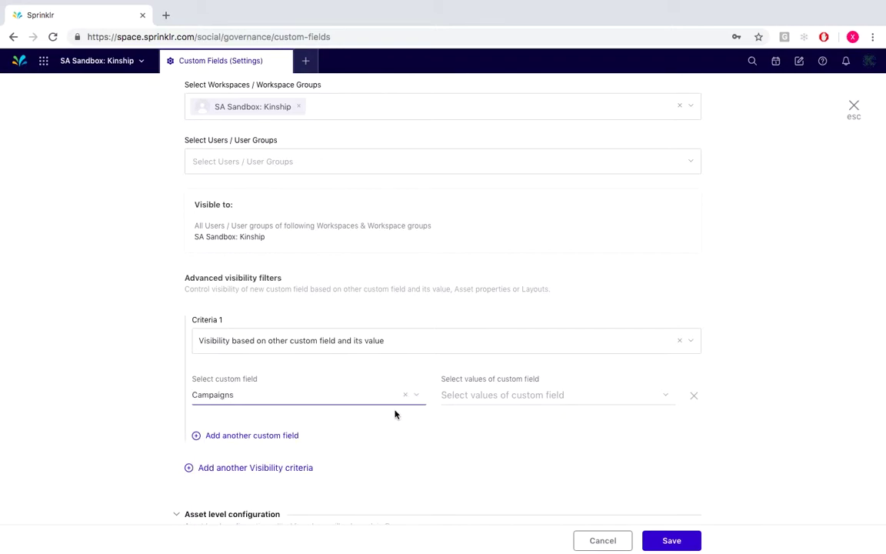
click(482, 395)
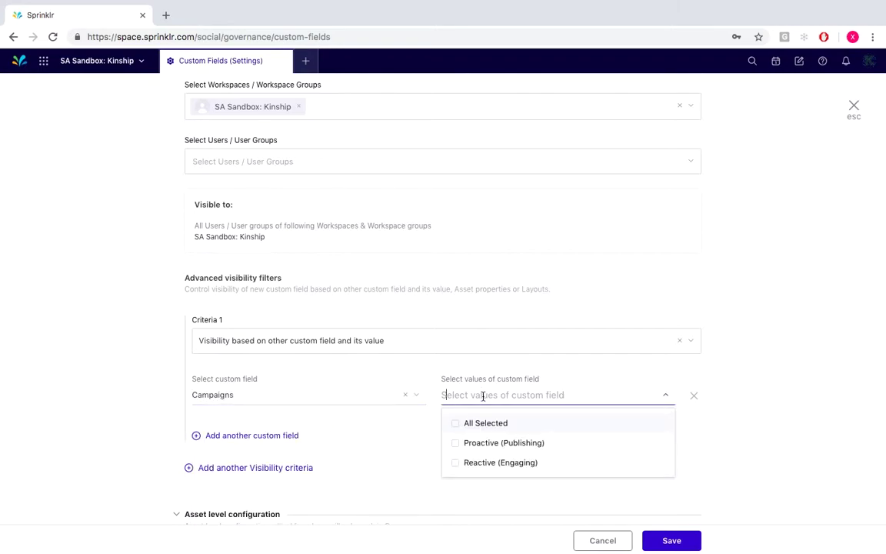
click(489, 443)
click(147, 421)
scroll(148, 422, down, 3)
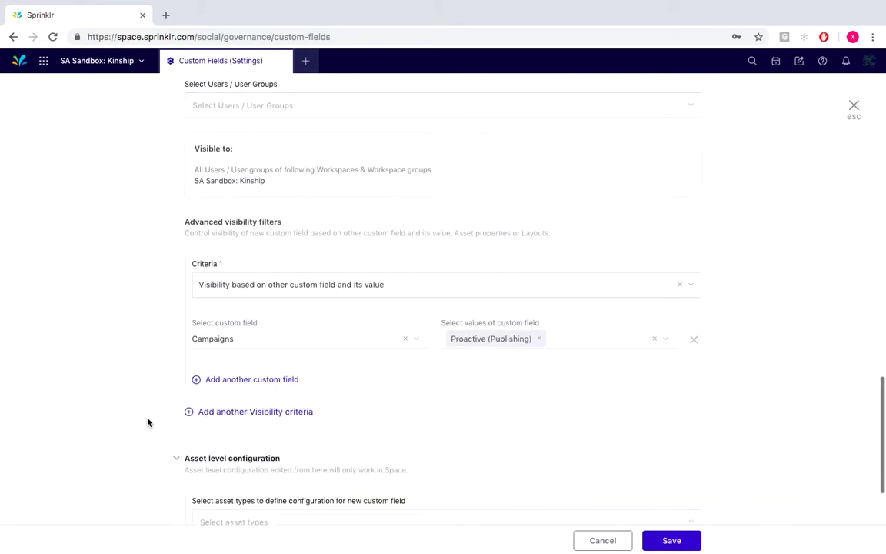
scroll(148, 422, down, 1)
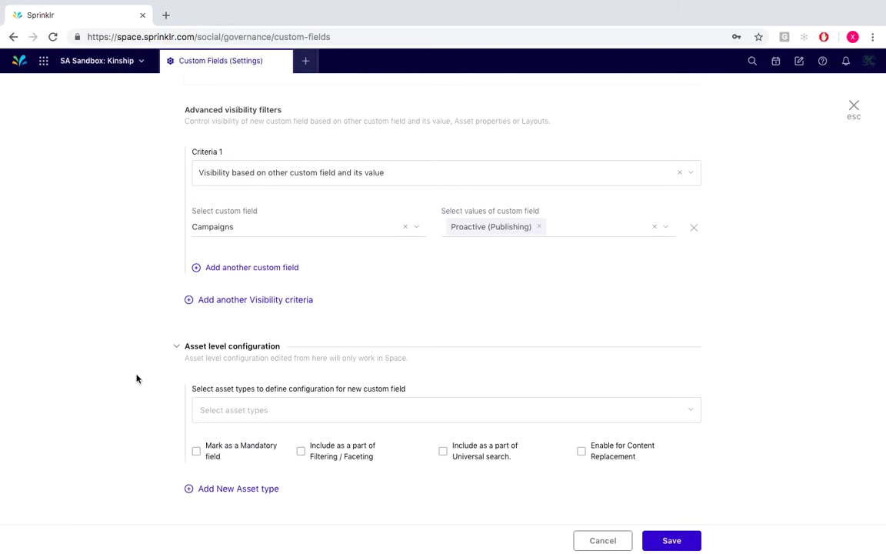
- Select Outbound Message as asset type and include the field in filtering/faceting and universal search
click(246, 414)
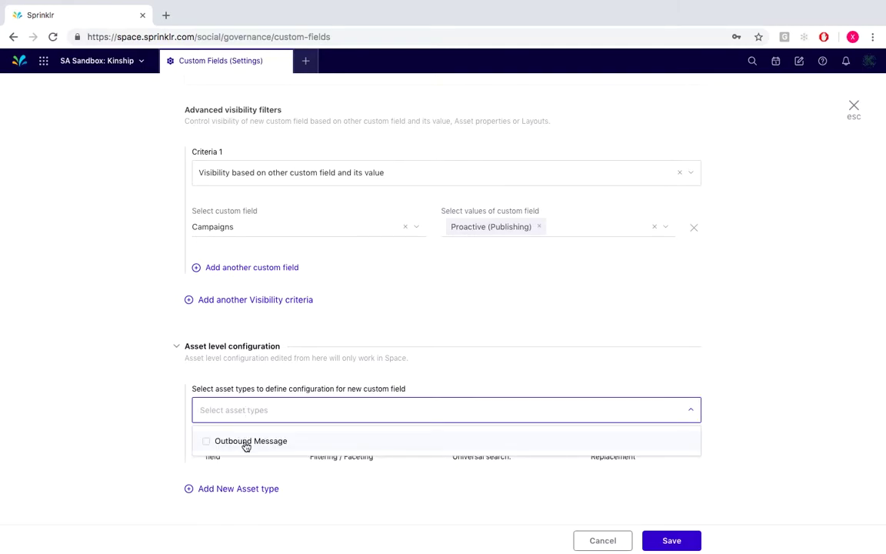
click(246, 443)
click(150, 413)
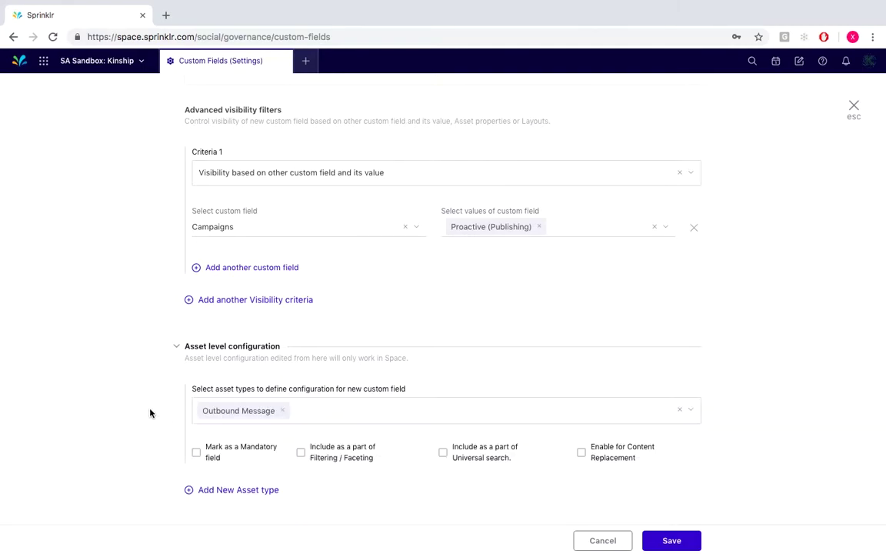
click(302, 453)
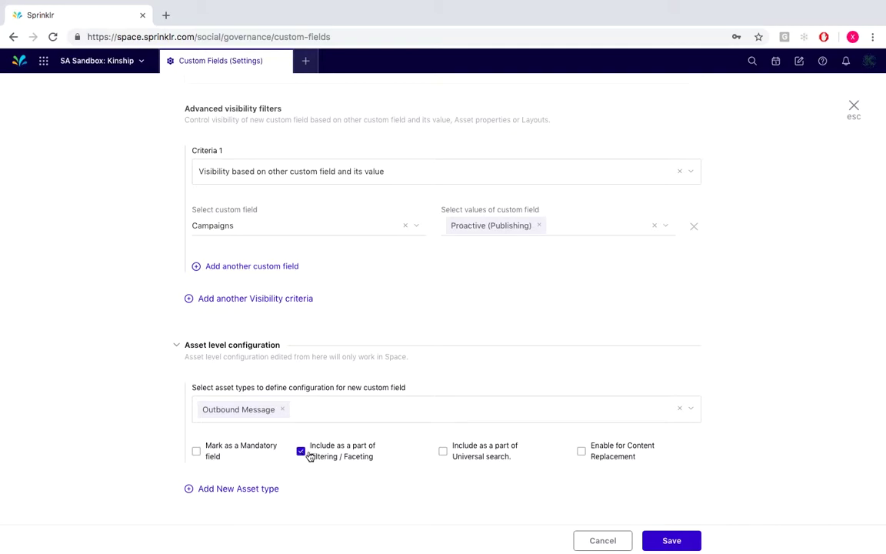
click(443, 453)
- Save the field and filter the custom fields list to Picklist and Outbound Message
click(669, 540)
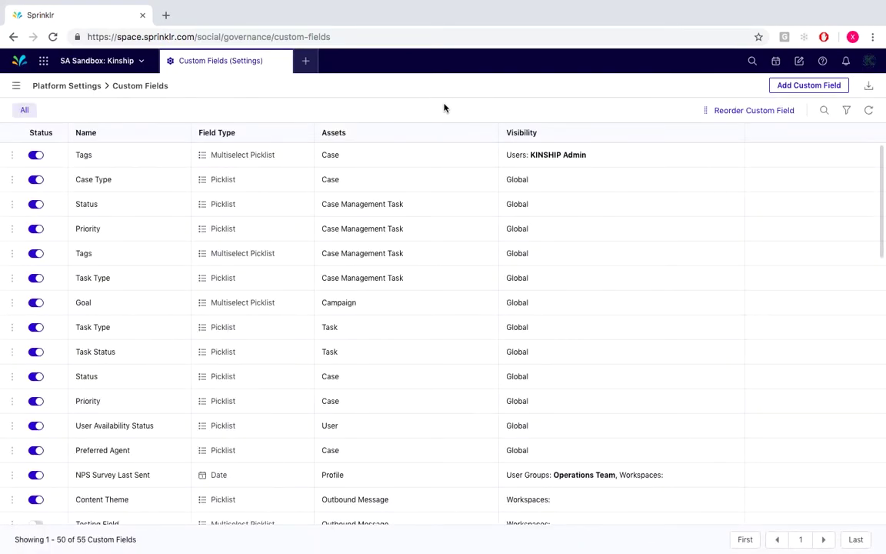
click(846, 112)
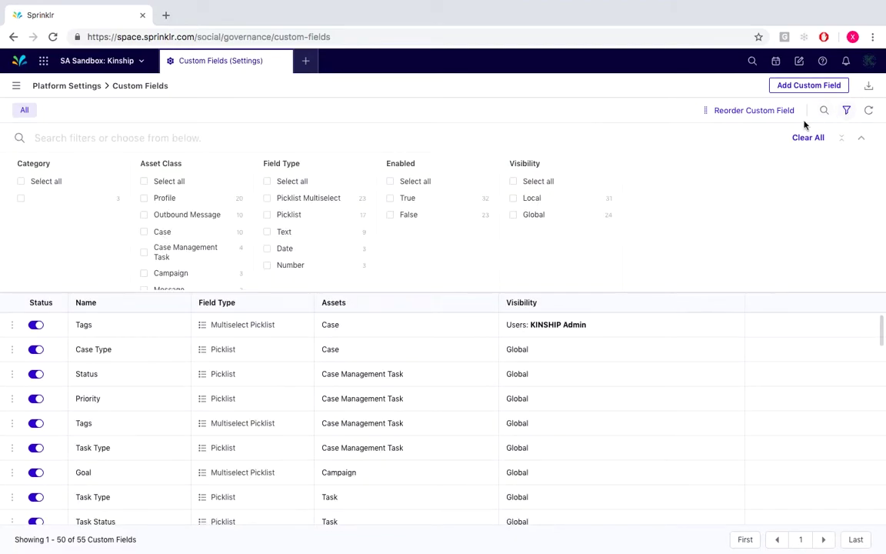
click(289, 215)
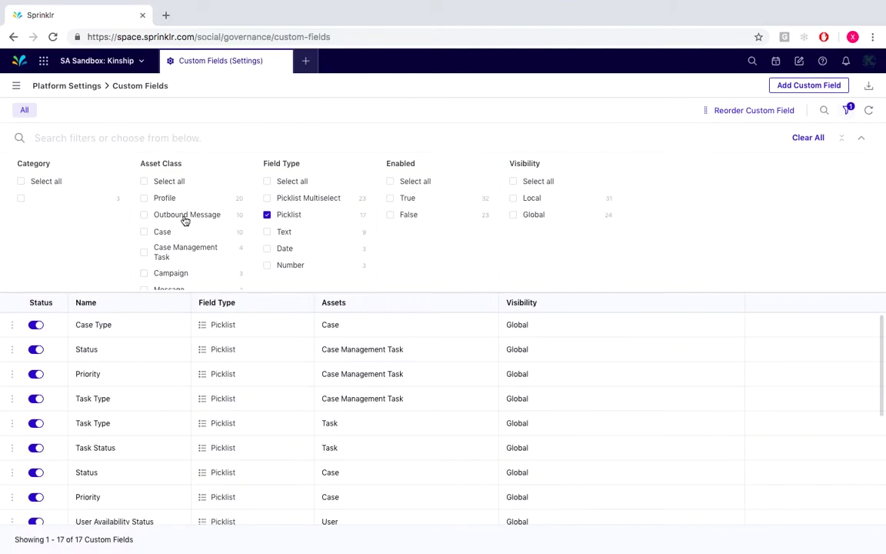
click(185, 219)
- Open the Content Theme field's Details overview and review it
click(12, 325)
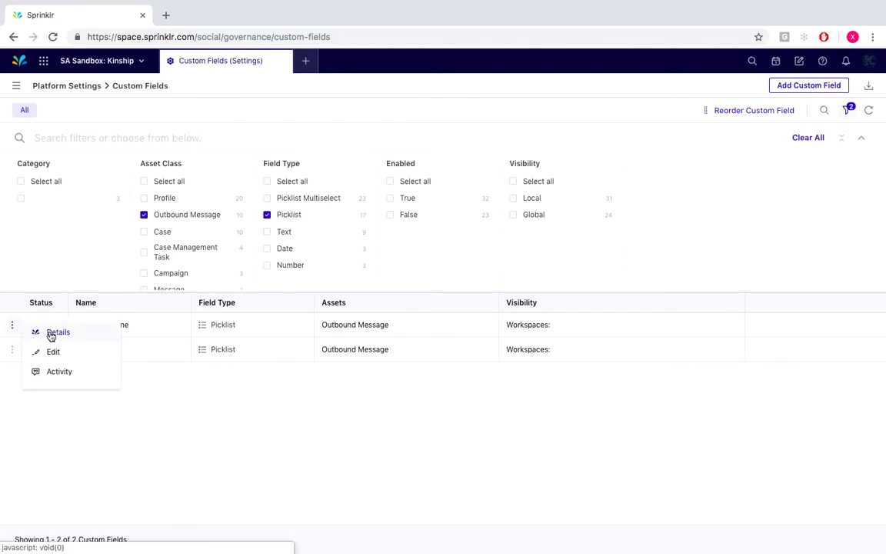
click(44, 332)
scroll(716, 258, down, 5)
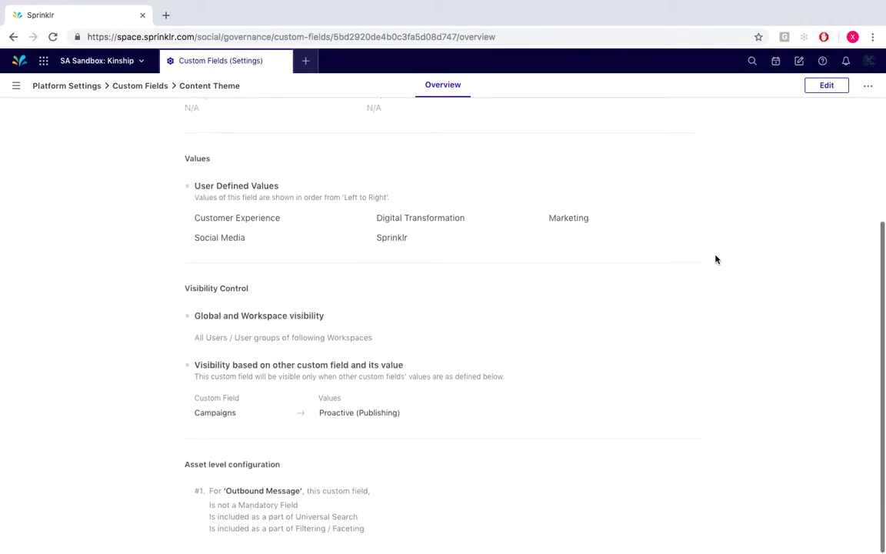
scroll(737, 400, up, 3)
scroll(737, 401, up, 2)
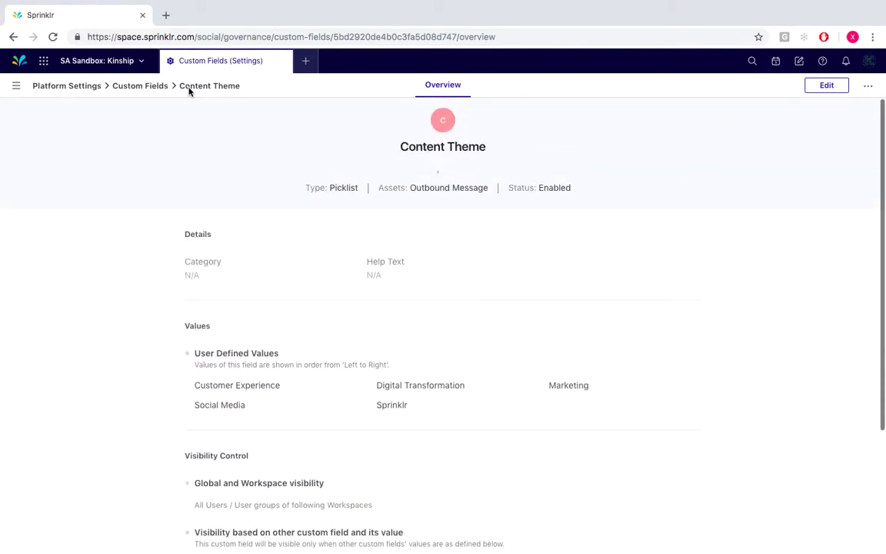
- Return to Custom Fields and clear the Picklist and Outbound Message filters
click(152, 87)
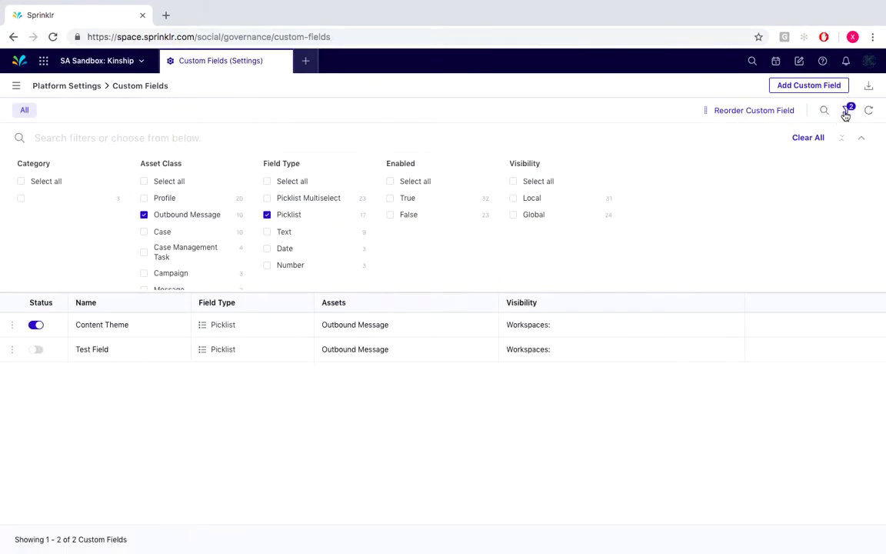
click(290, 215)
click(159, 215)
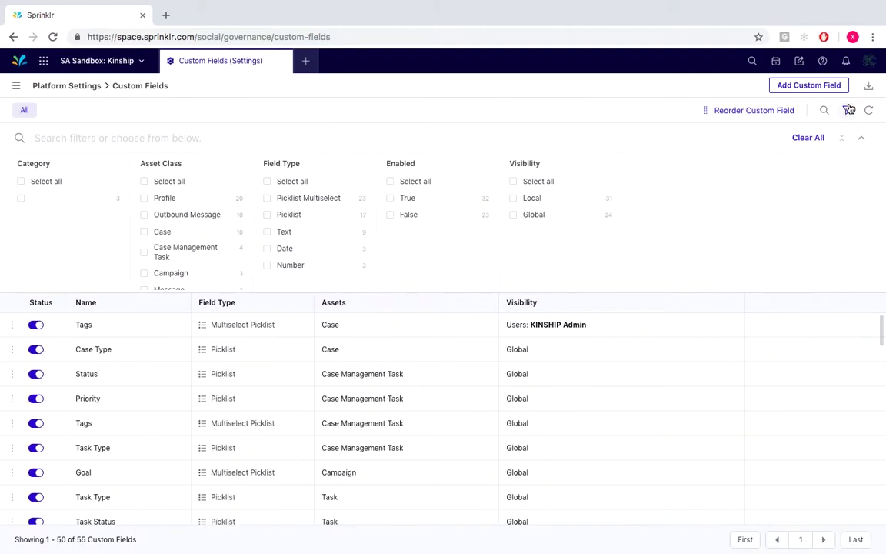
click(846, 110)
- Open the Details overview of the existing Post Type field
scroll(562, 236, down, 10)
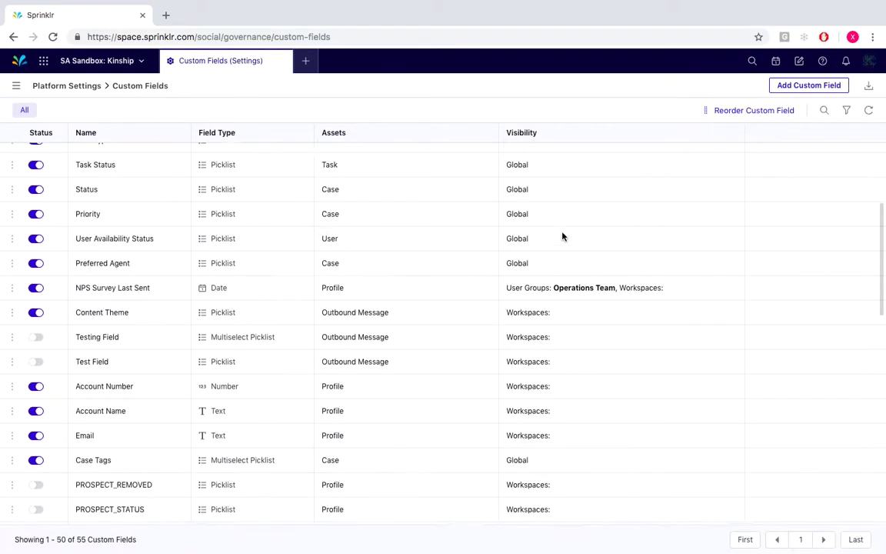
scroll(562, 236, down, 3)
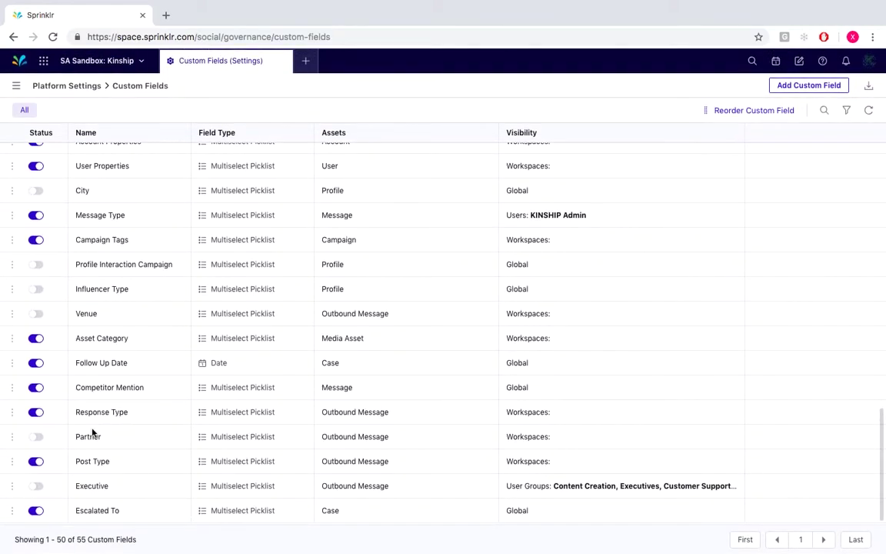
click(12, 463)
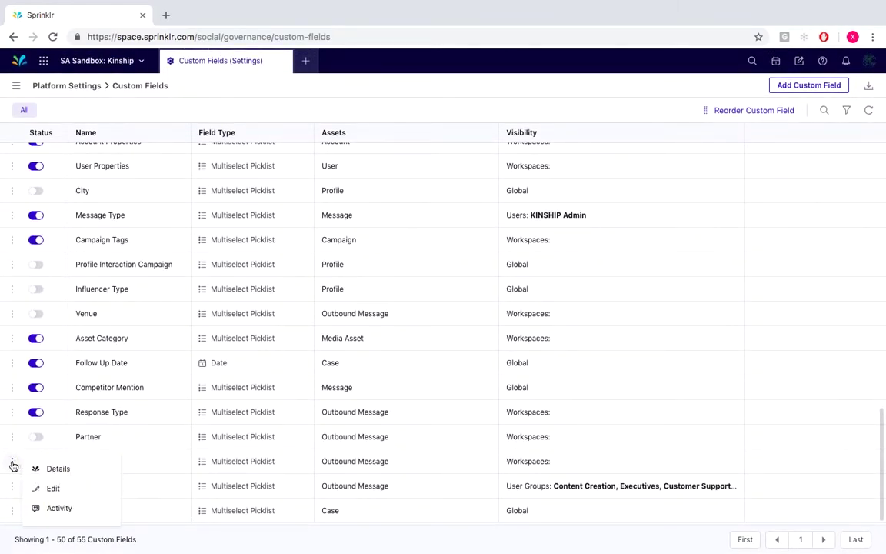
click(56, 470)
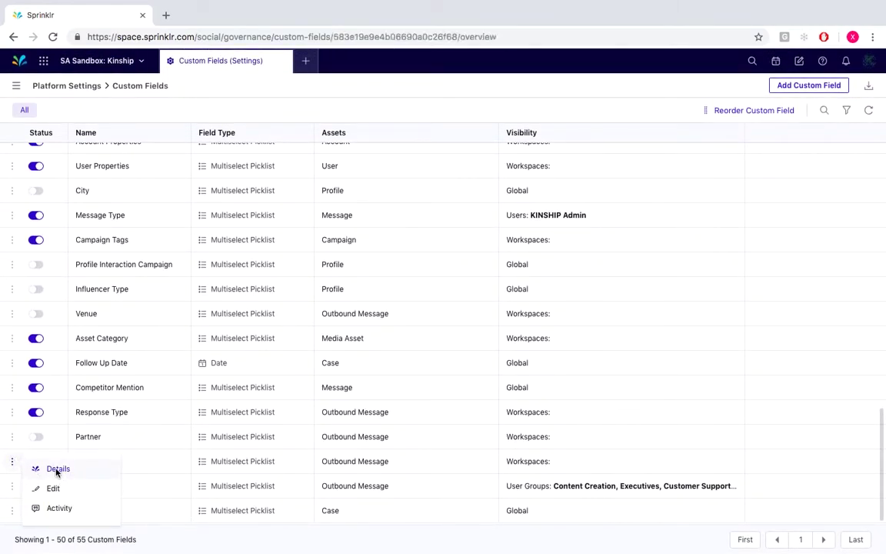
scroll(726, 291, down, 5)
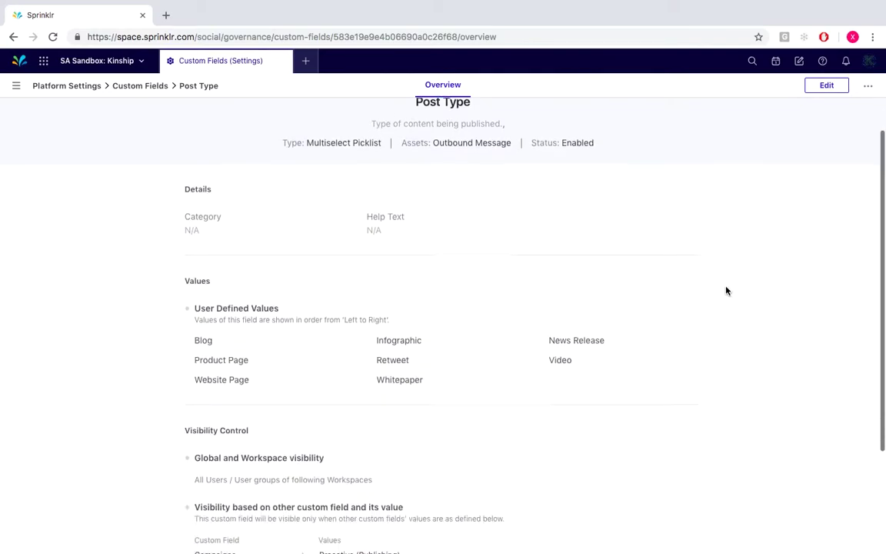
scroll(726, 291, up, 5)
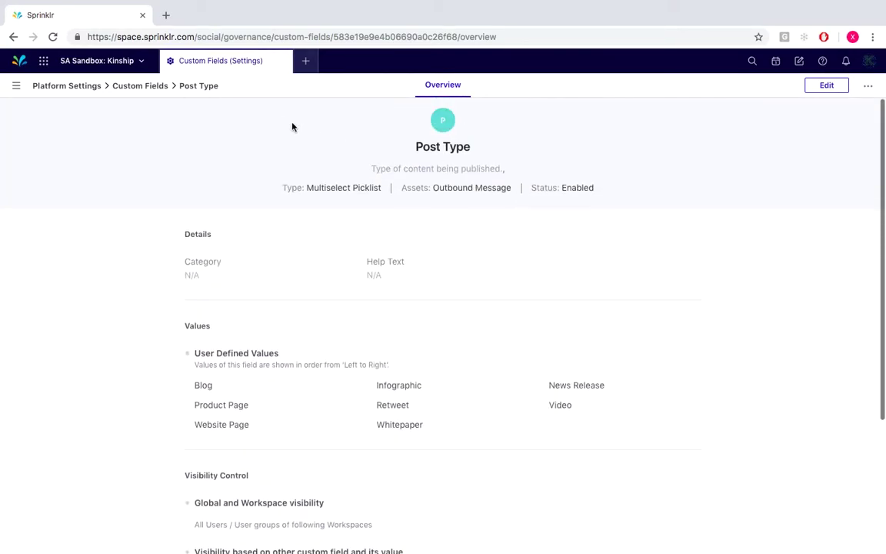
- In Create Post, set Content Theme to Customer Experience and Post Type to Blog
click(146, 88)
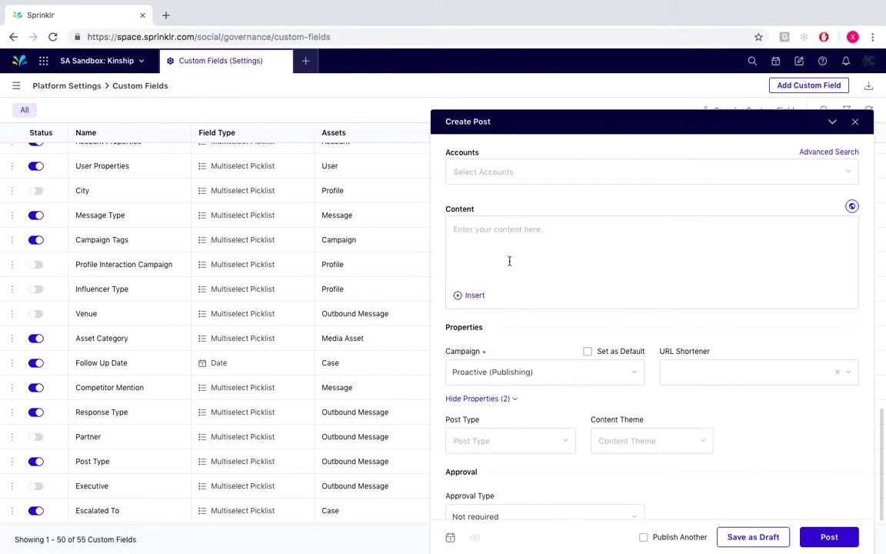
scroll(508, 260, down, 1)
scroll(519, 298, up, 1)
scroll(517, 289, down, 1)
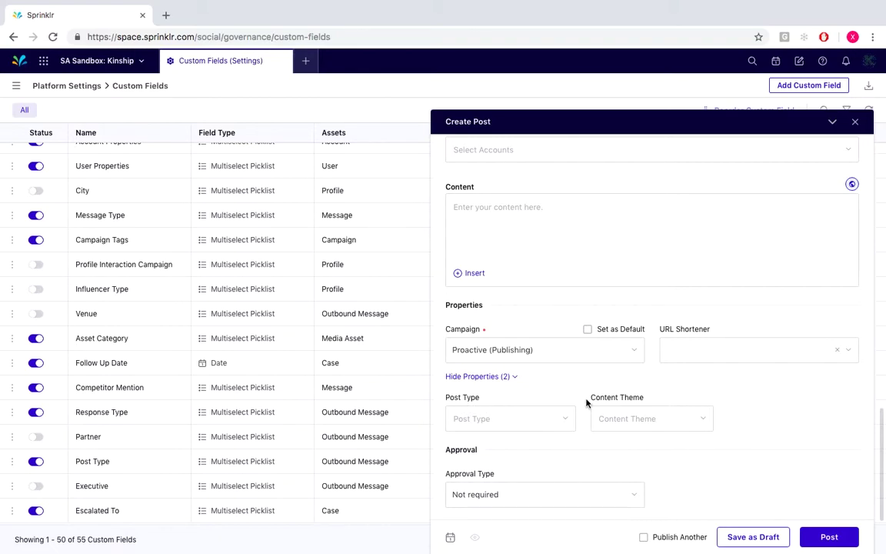
click(662, 421)
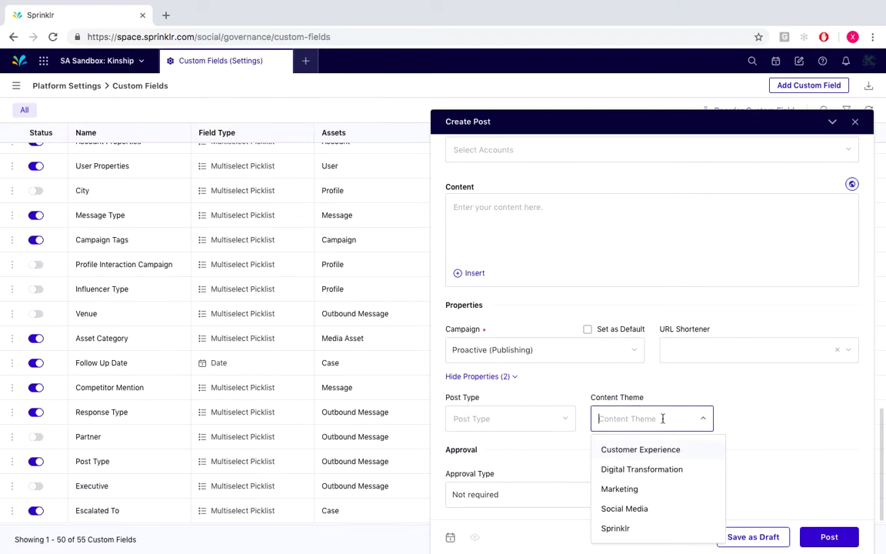
click(638, 451)
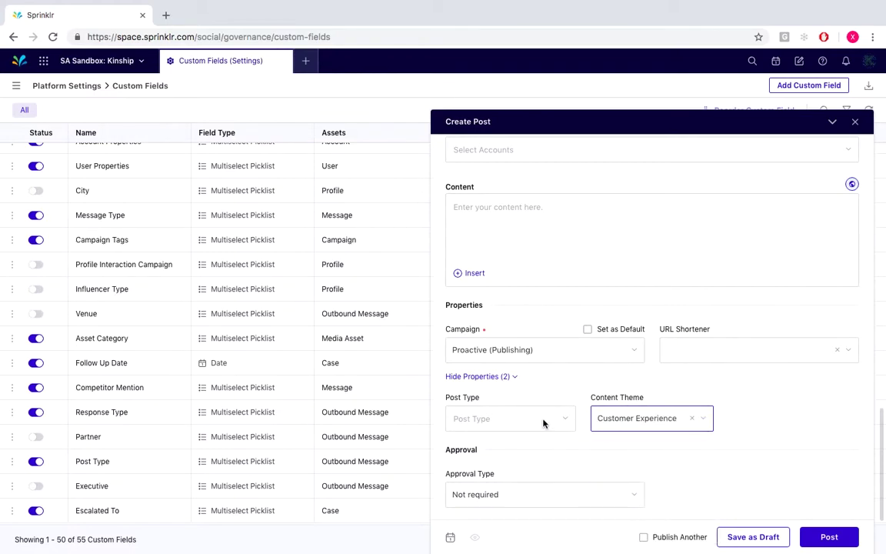
click(543, 419)
click(505, 295)
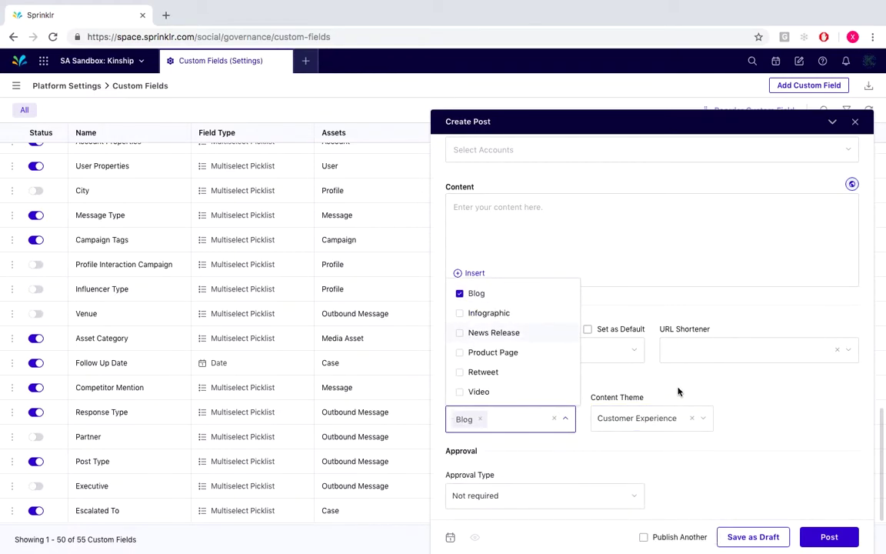
click(588, 416)
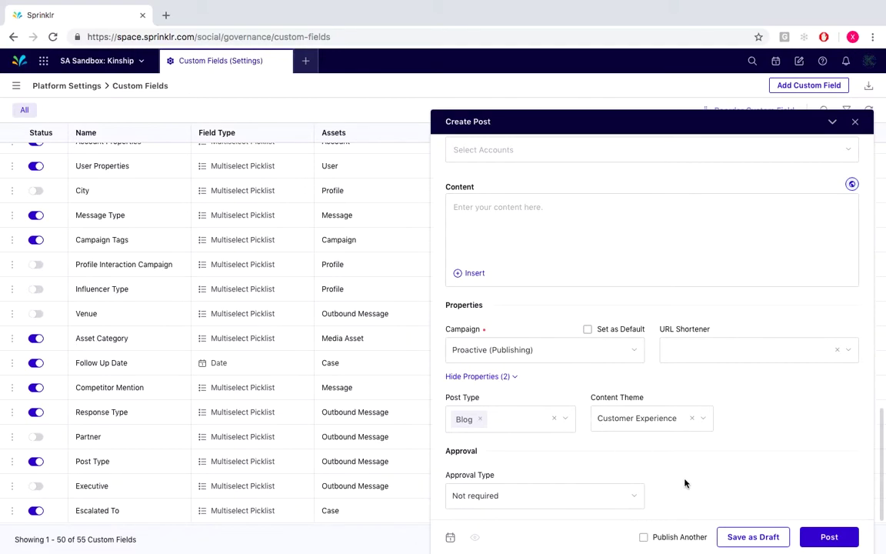
- Close the Create Post panel to return to the Custom Fields list
click(856, 123)
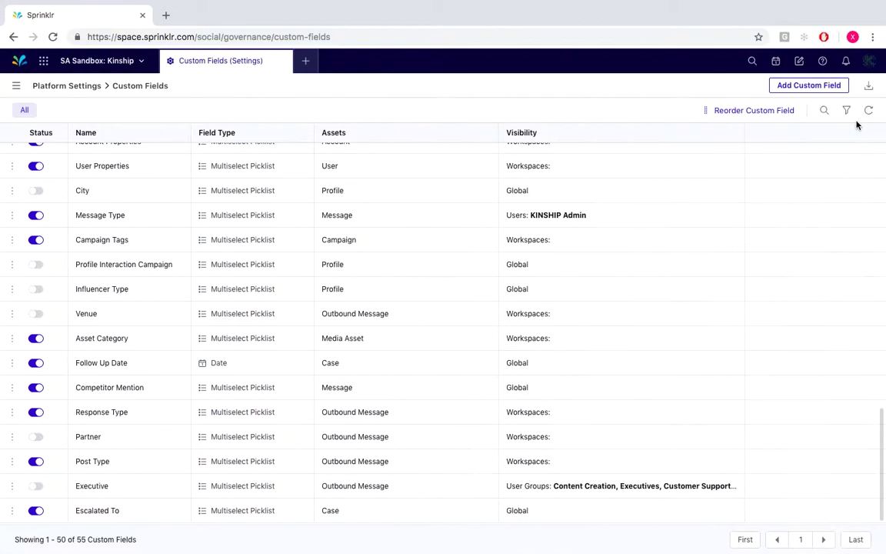